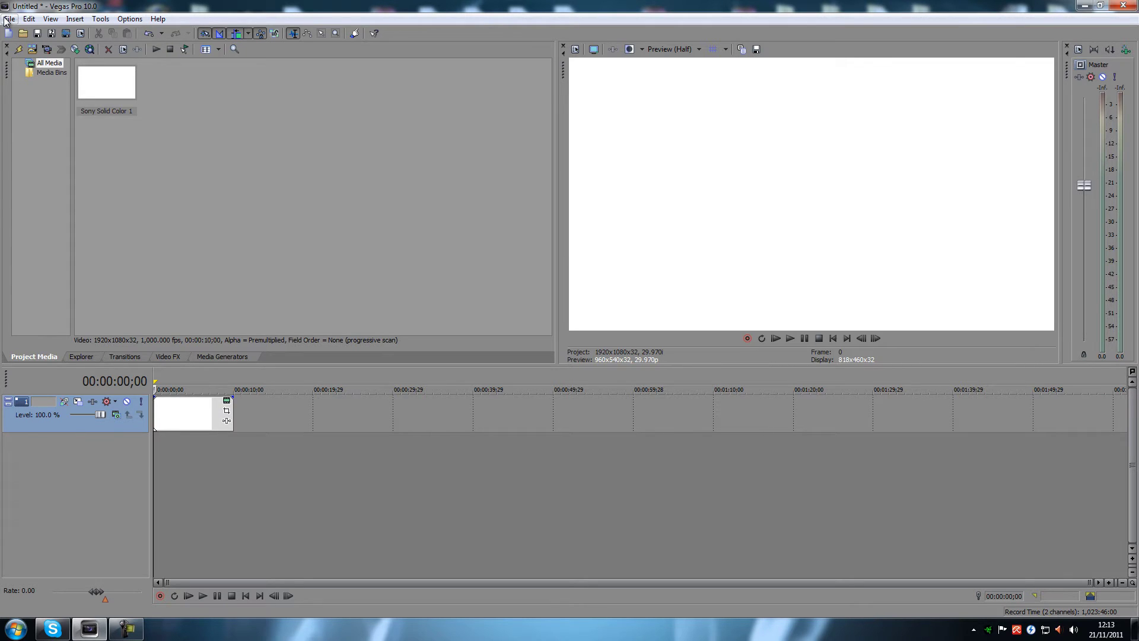
Start Render As and choose the Youtube 1080p 1920x1080 16Mbps WMV template.
left_click(6, 21)
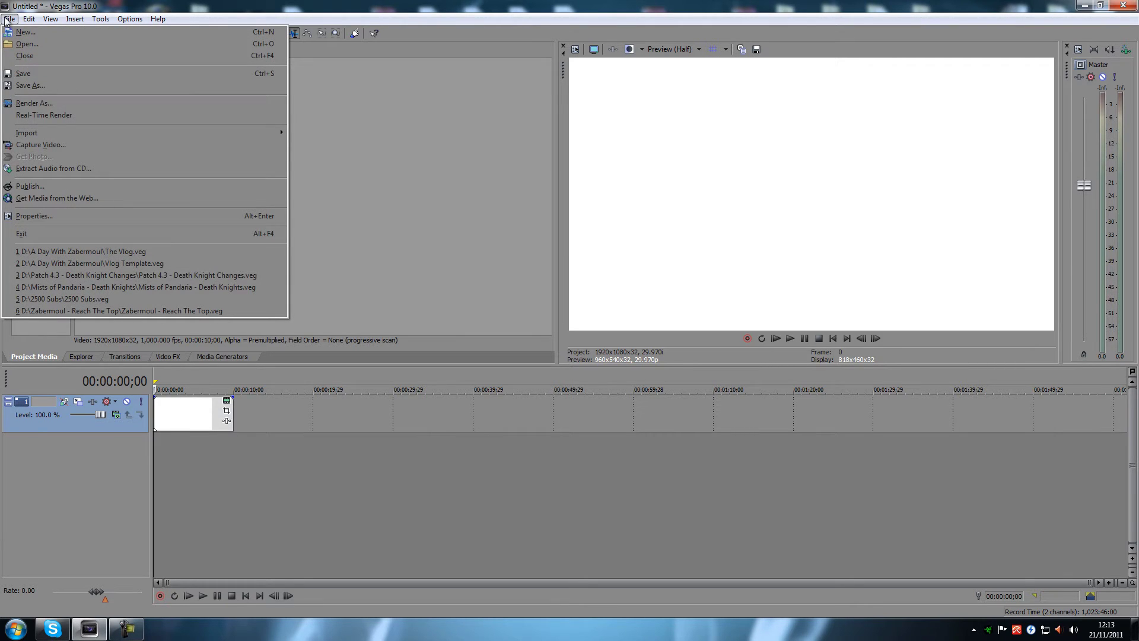
left_click(35, 103)
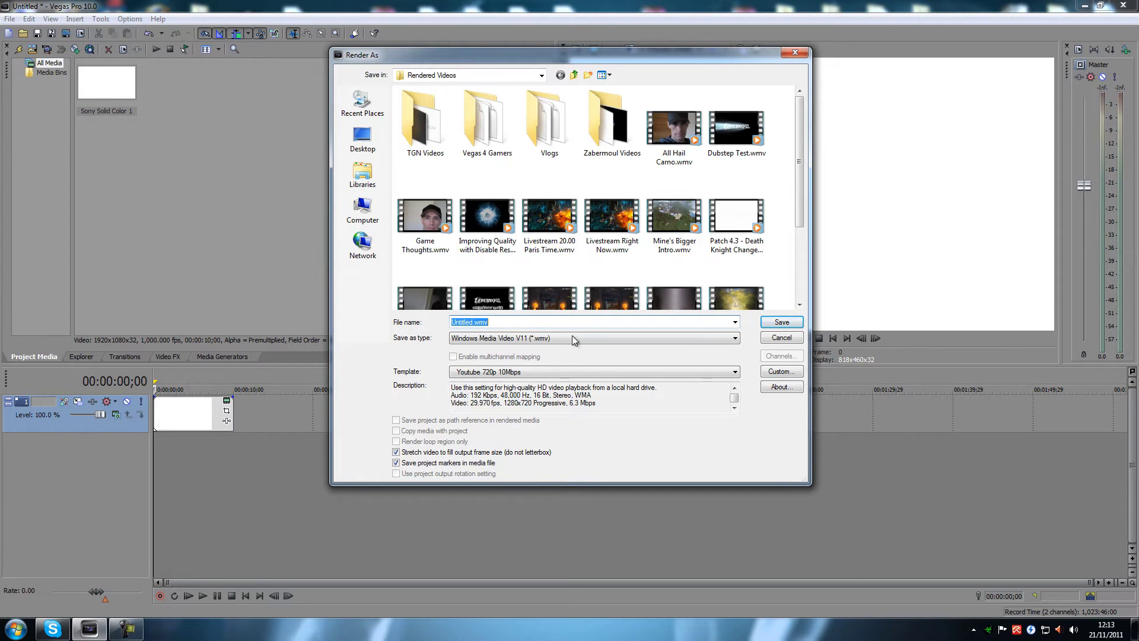
left_click(508, 372)
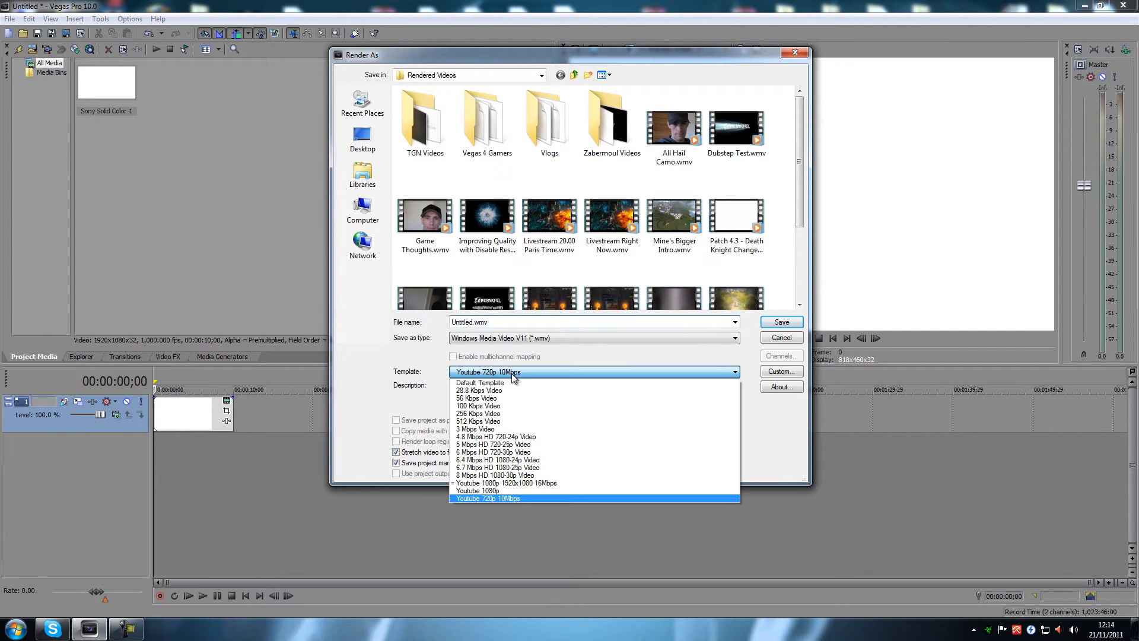
left_click(528, 479)
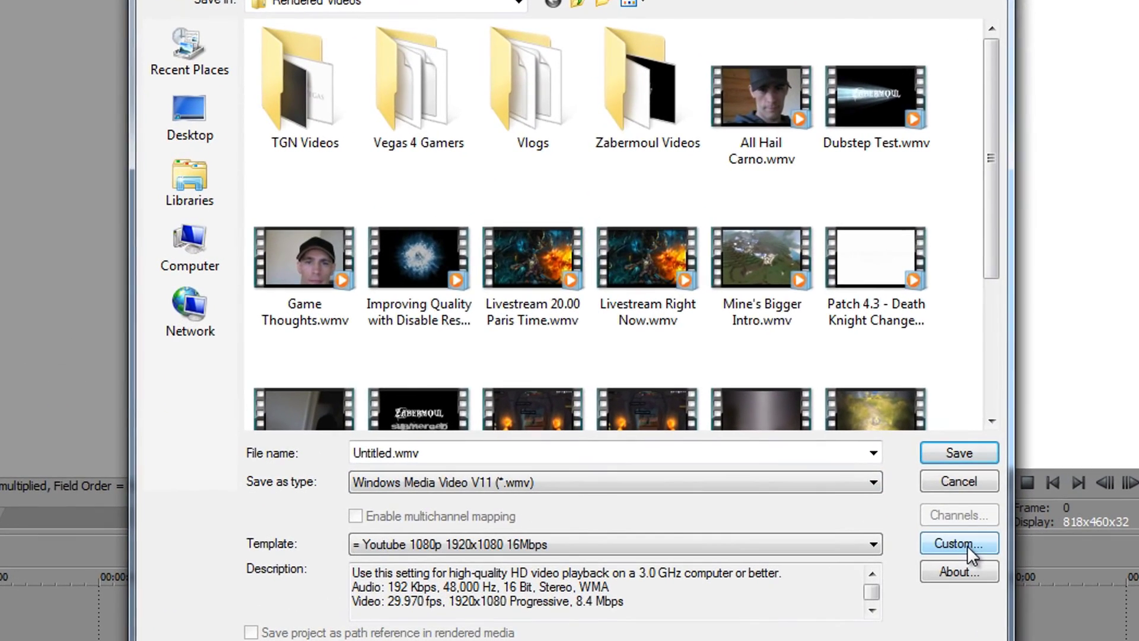
Open the template's Custom bit rate settings and select the 16 M Internet/LAN value.
left_click(966, 546)
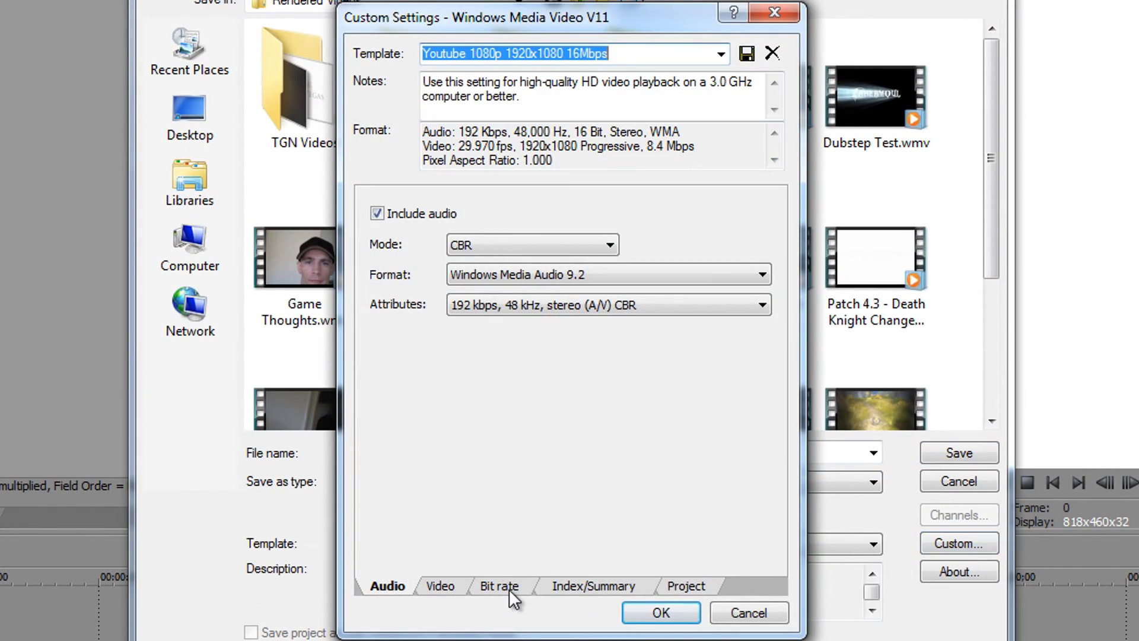
left_click(507, 587)
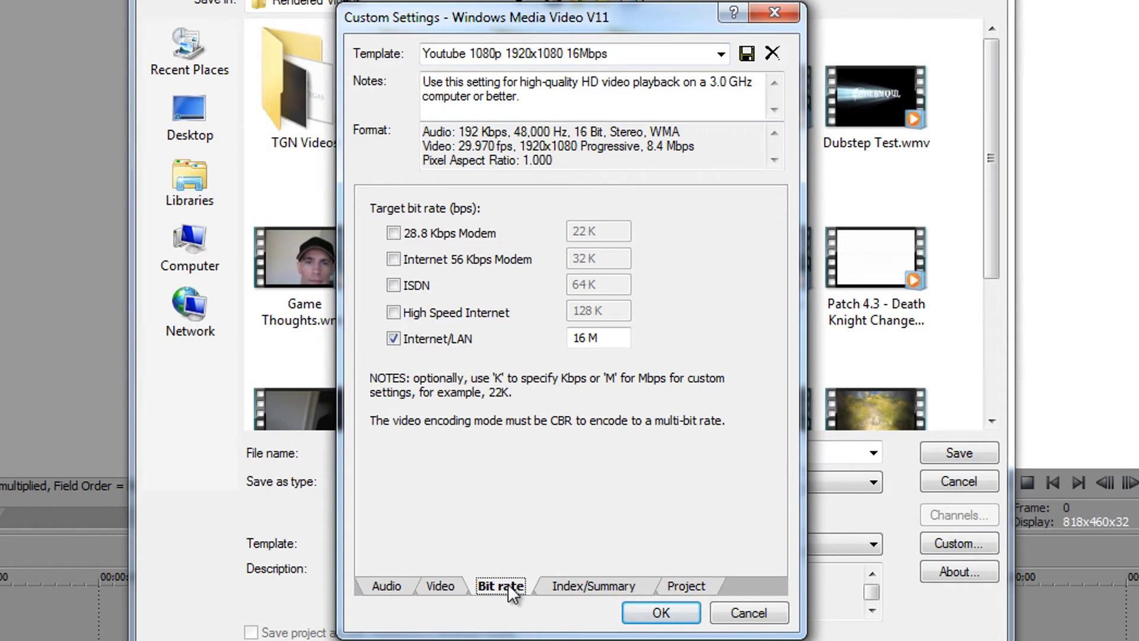
left_click_drag(571, 338, 583, 338)
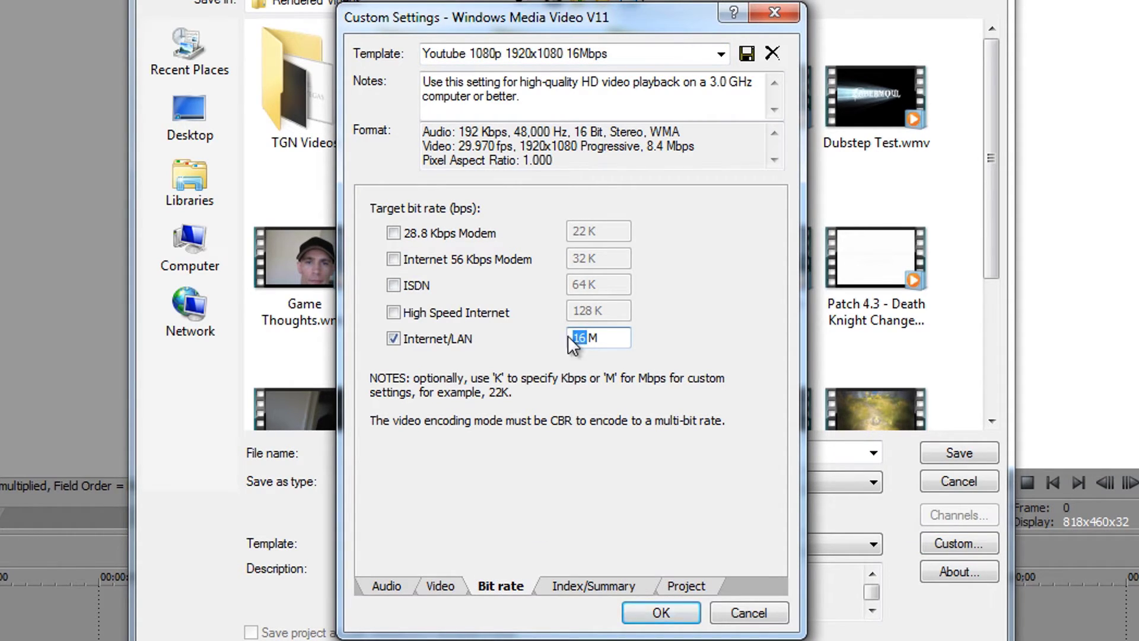
left_click(572, 338)
Replace the 16 M Internet/LAN bit rate, trying 24 and 30 before settling on 32.
left_click_drag(572, 337, 587, 343)
type("24")
key("BackSpace")
key("BackSpace")
type("30")
key("BackSpace")
type("2")
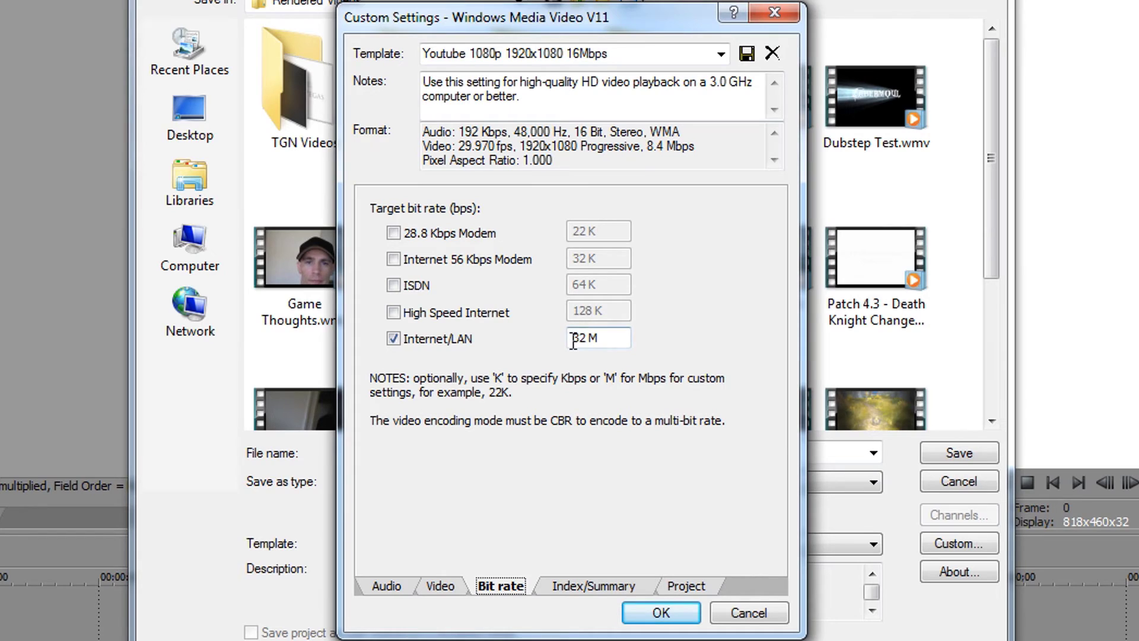
left_click_drag(571, 338, 585, 341)
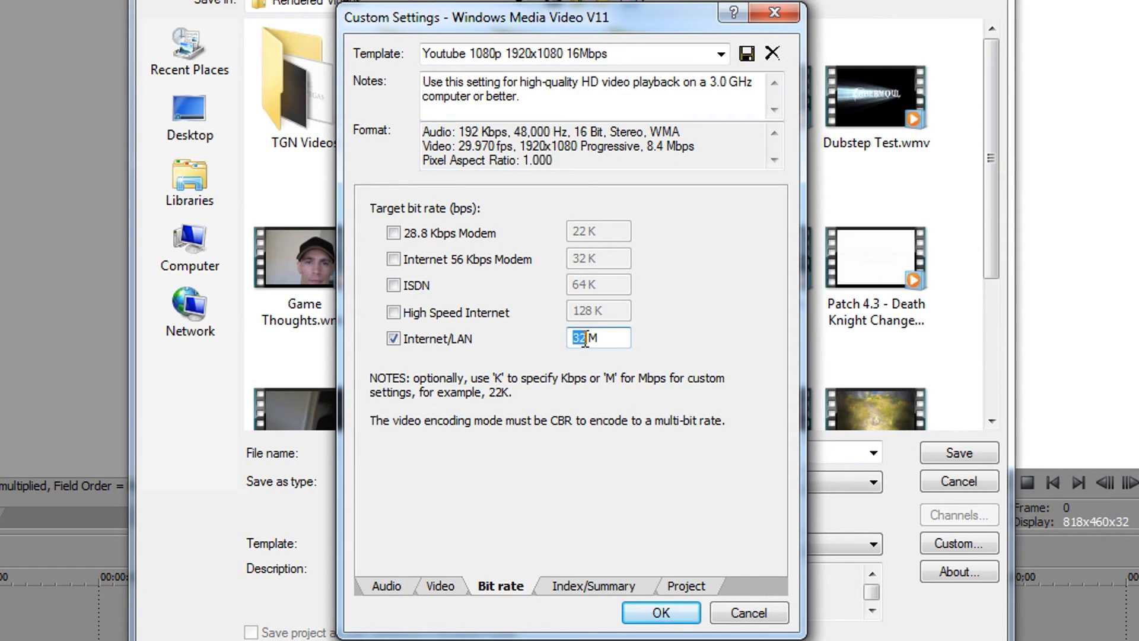
Lower the Internet/LAN target bit rate from 32 M to 24 M.
left_click(506, 588)
left_click(584, 337)
key("BackSpace")
key("BackSpace")
type("24")
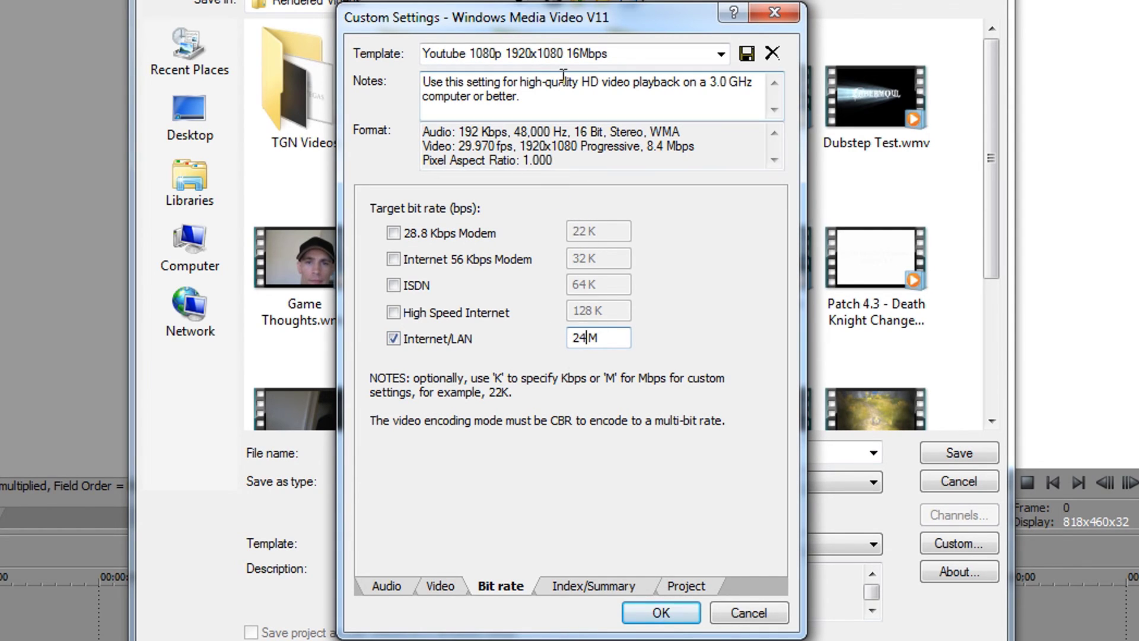
left_click(583, 57)
Change 16 to 24 in the template name, making it 'Youtube 1080p 1920x1080 24Mbps'.
left_click(584, 56)
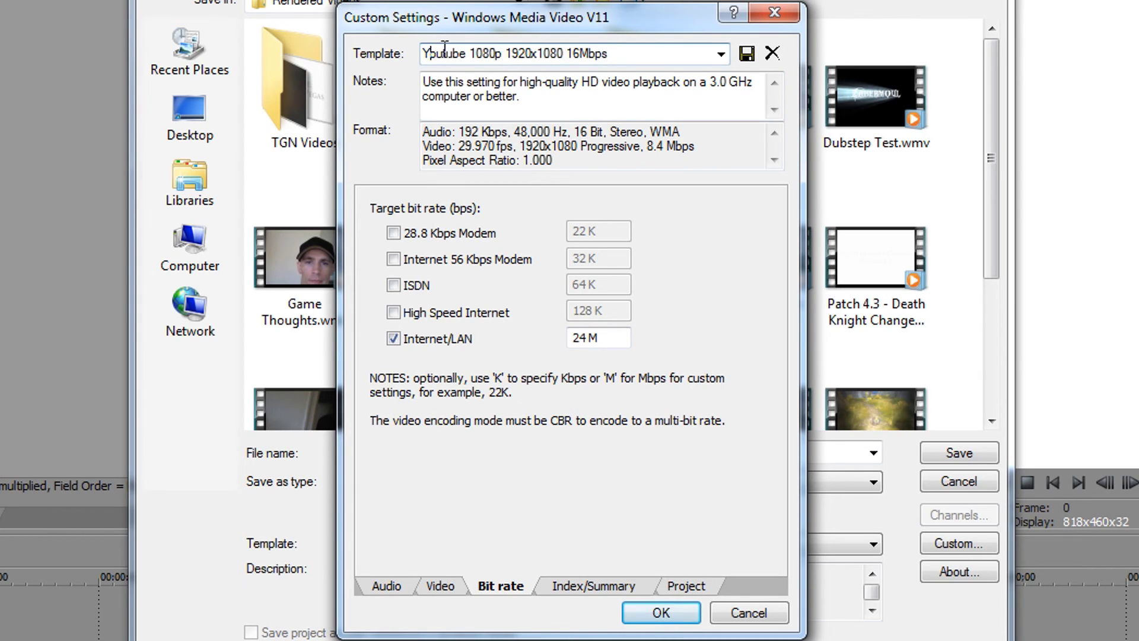
left_click_drag(442, 54, 604, 54)
left_click(510, 55)
left_click_drag(579, 55, 567, 54)
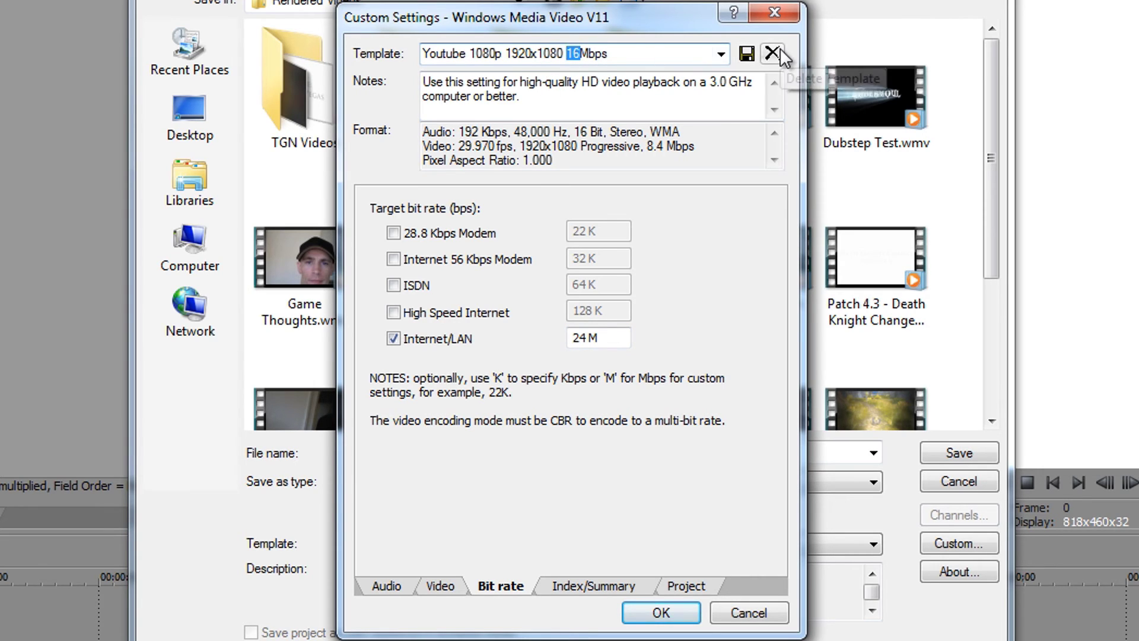
type("254")
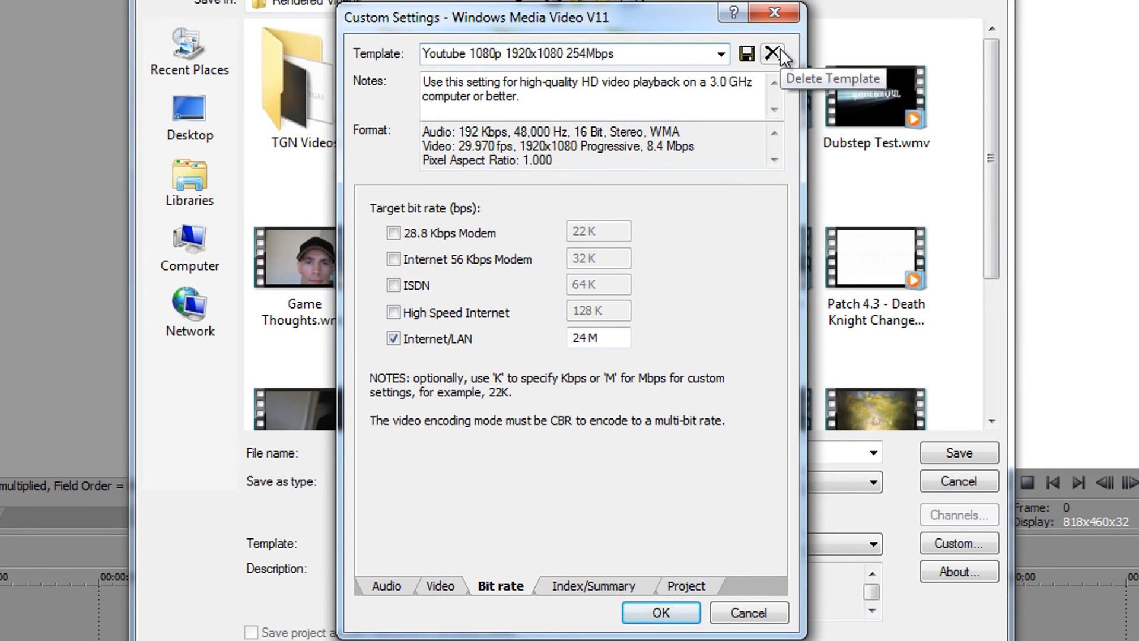
key("BackSpace")
key("BackSpace")
type("4")
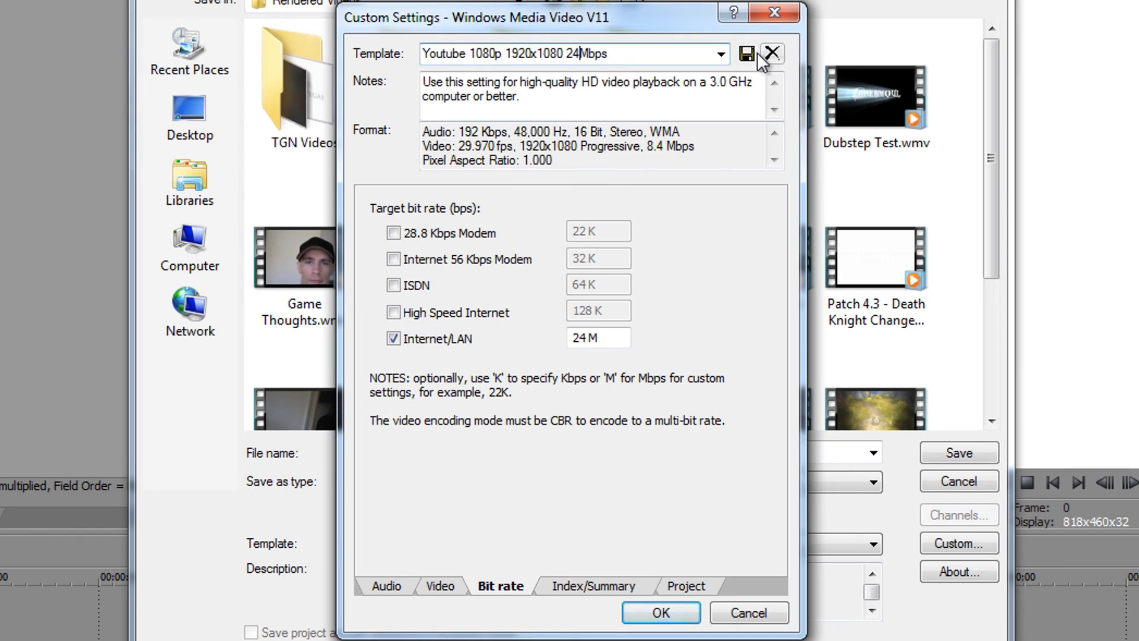